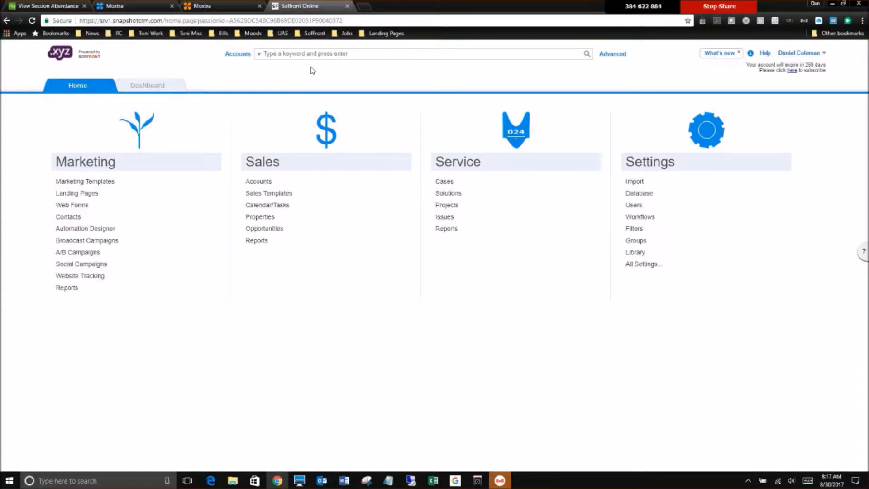
Open the Accounts workflow for editing and review the item types that can be added to its Lead stage
{"action": "left_click", "coordinate": [647, 217]}
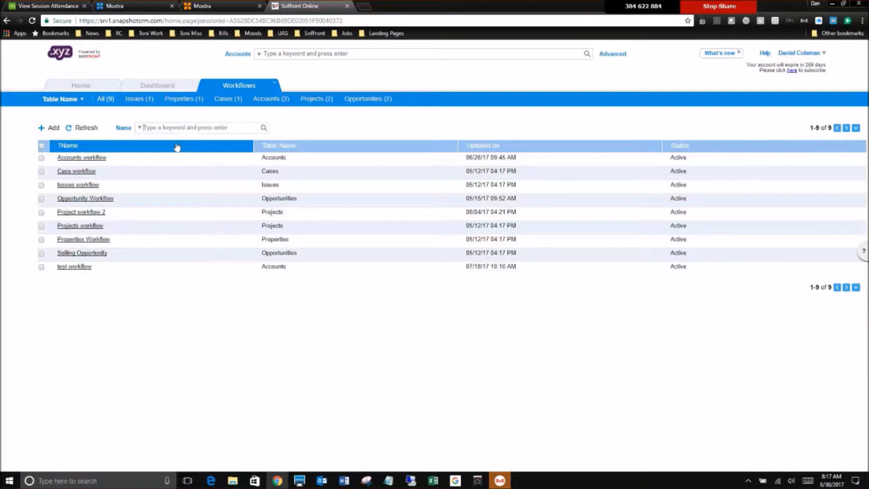
{"action": "left_click", "coordinate": [87, 162]}
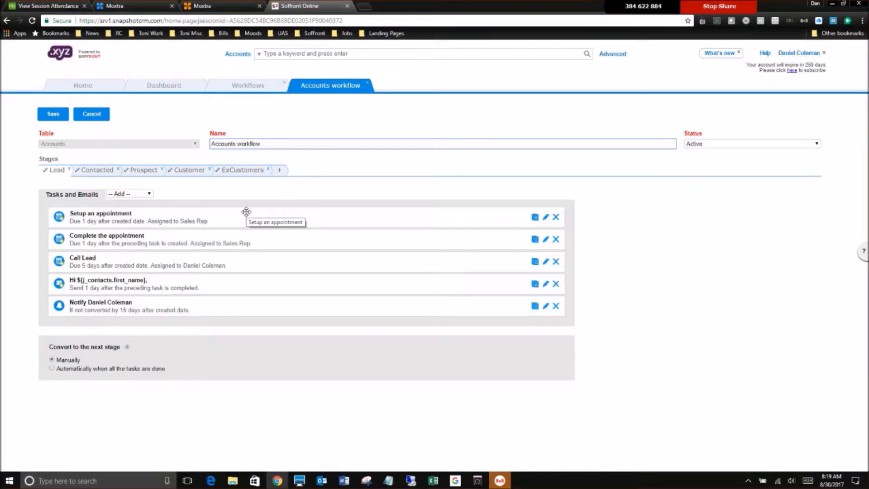
{"action": "left_click", "coordinate": [148, 195]}
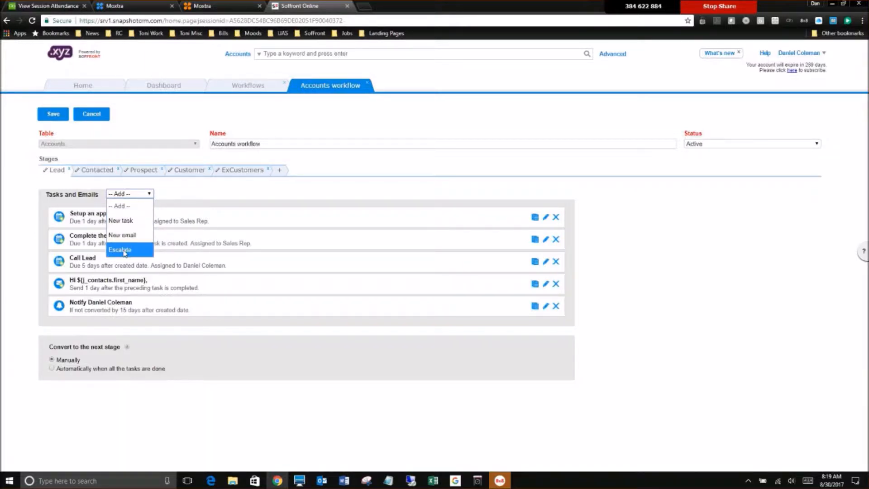
{"action": "left_click", "coordinate": [395, 195]}
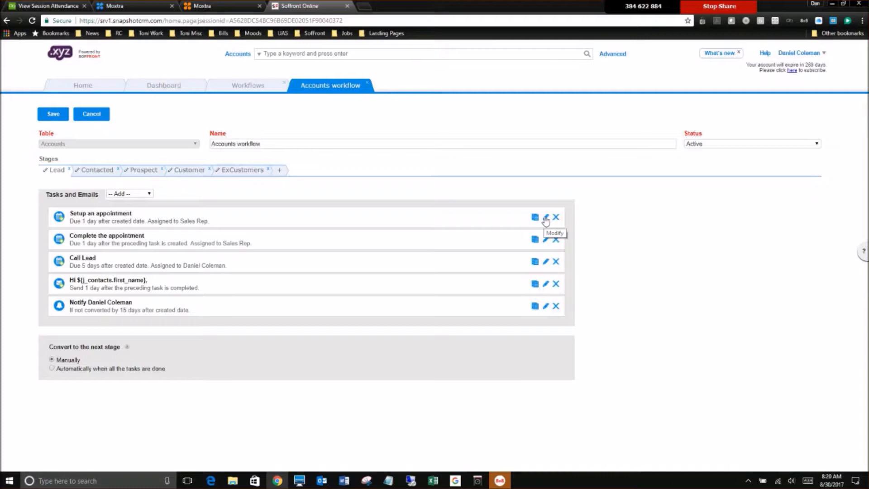
Examine the "Setup an appointment" task's name, owner, due date and reminder options, leaving the task without updating it
{"action": "left_click", "coordinate": [545, 221]}
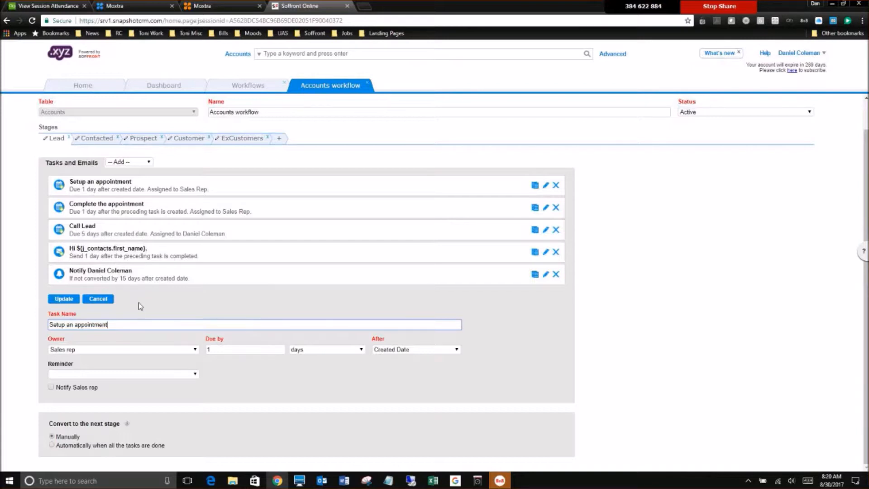
{"action": "left_click_drag", "start_coordinate": [118, 325], "coordinate": [47, 326]}
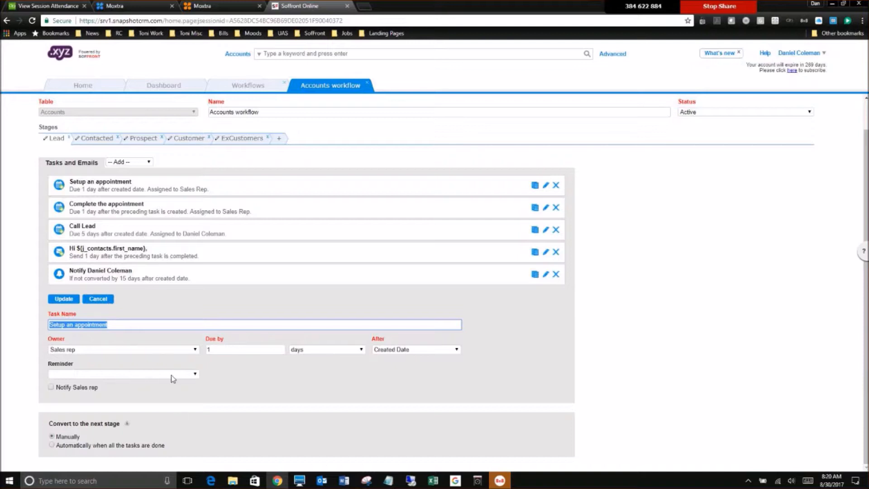
{"action": "left_click", "coordinate": [195, 375]}
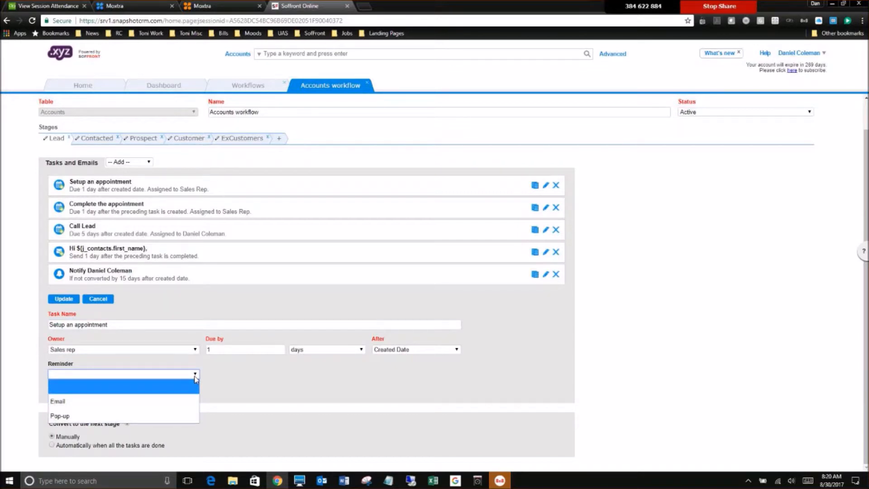
{"action": "left_click", "coordinate": [256, 388]}
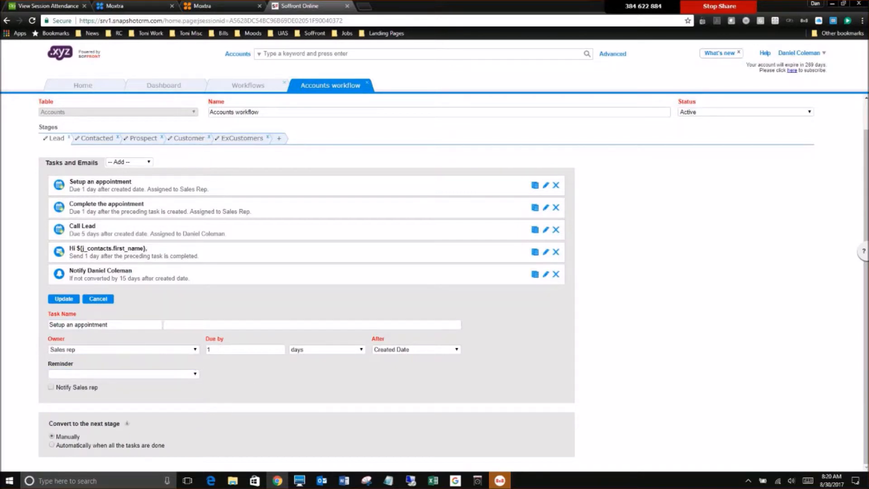
{"action": "left_click", "coordinate": [99, 300]}
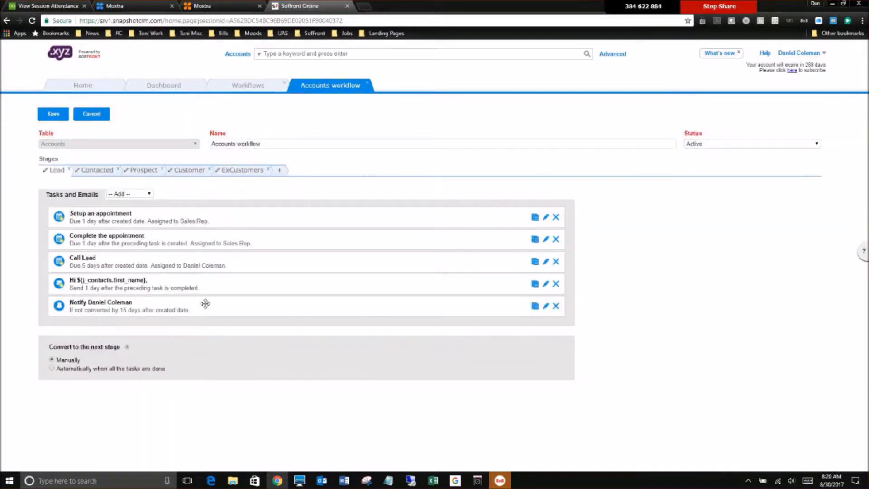
Open the Lead stage's email and examine the personalization fields for its subject and the available email templates
{"action": "left_click", "coordinate": [545, 284]}
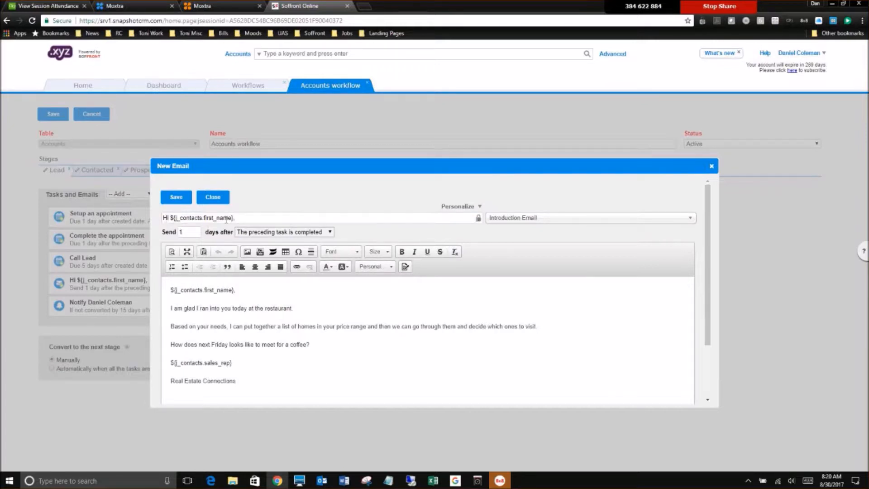
{"action": "left_click", "coordinate": [480, 208]}
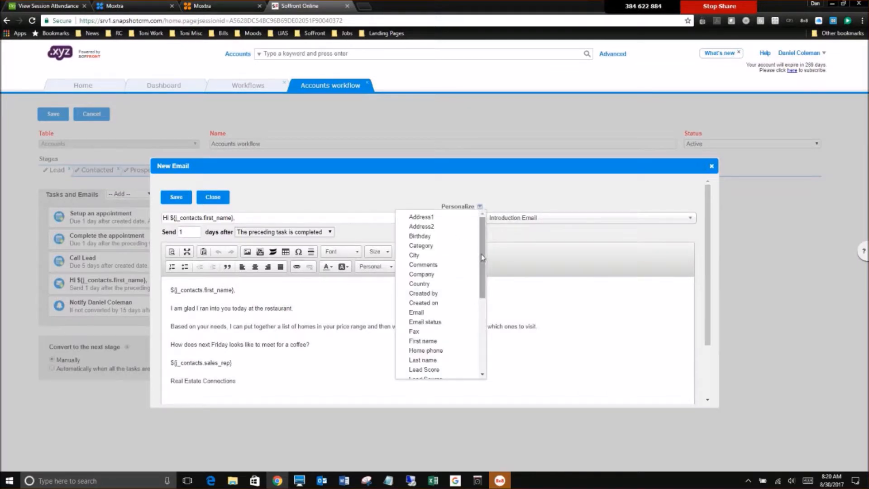
{"action": "mouse_move", "coordinate": [481, 253]}
{"action": "left_mouse_down"}
{"action": "mouse_move", "coordinate": [484, 336]}
{"action": "mouse_move", "coordinate": [486, 236]}
{"action": "left_mouse_up"}
{"action": "mouse_move", "coordinate": [487, 239]}
{"action": "left_mouse_down"}
{"action": "mouse_move", "coordinate": [480, 335]}
{"action": "mouse_move", "coordinate": [485, 231]}
{"action": "left_mouse_up"}
{"action": "left_click", "coordinate": [503, 182]}
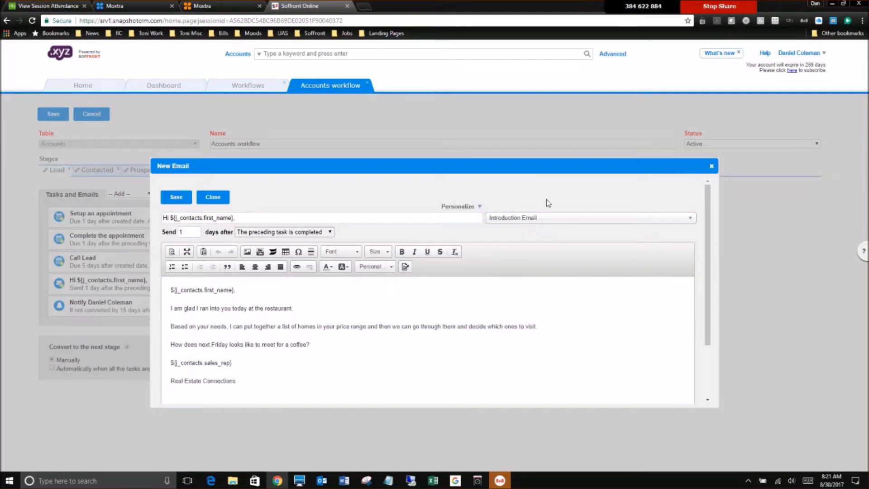
{"action": "left_click", "coordinate": [684, 221]}
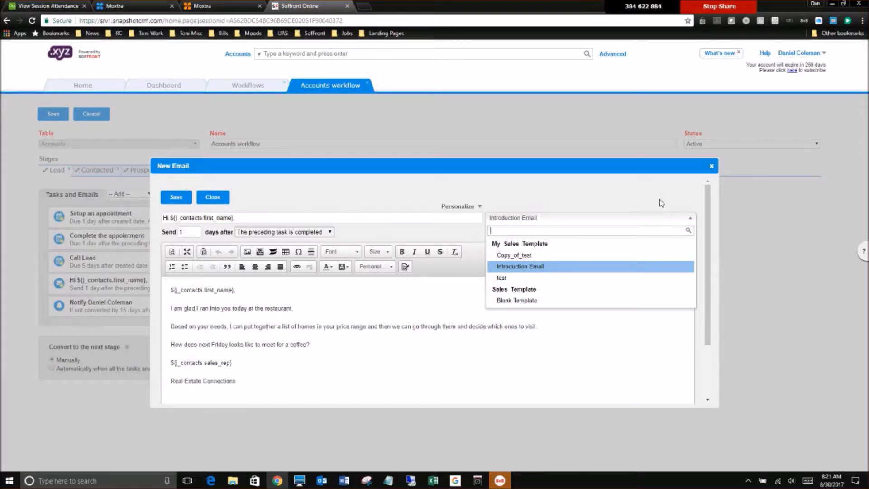
{"action": "left_click", "coordinate": [631, 194]}
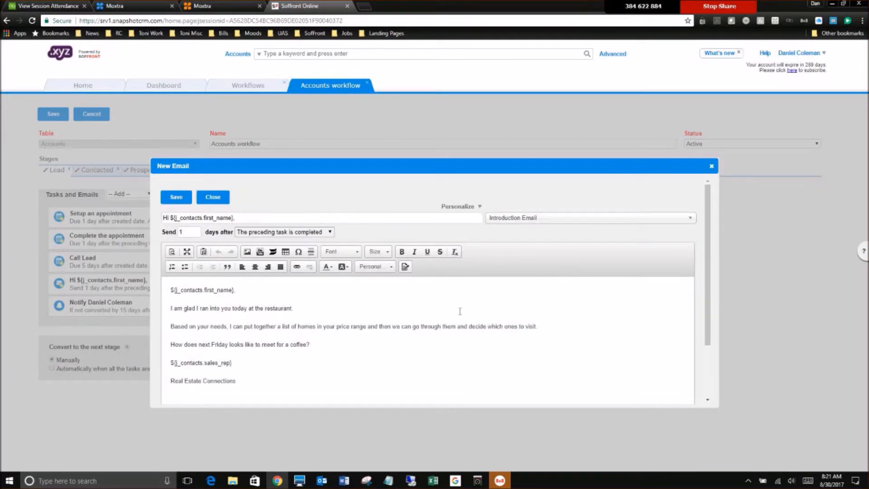
Examine the personalization fields available for the email body and the first-name placeholder in the greeting
{"action": "left_click", "coordinate": [245, 293]}
{"action": "left_click", "coordinate": [390, 268]}
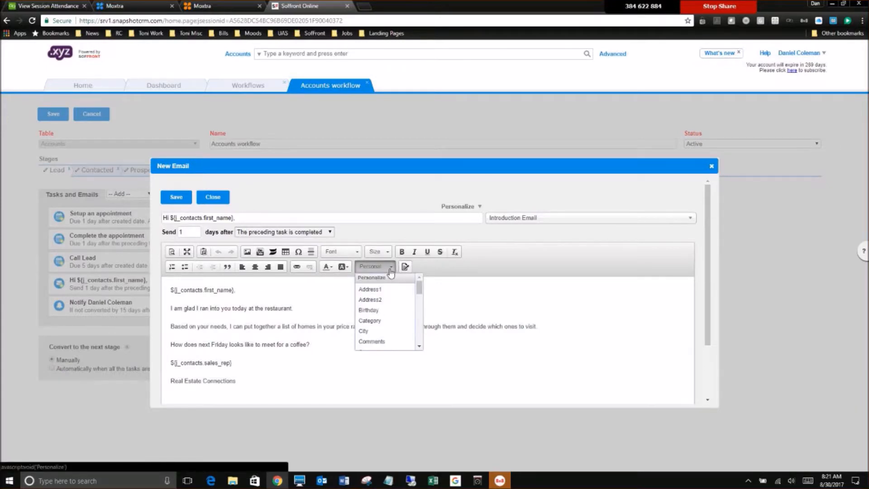
{"action": "scroll", "coordinate": [385, 312], "scroll_direction": "down", "scroll_amount": 5}
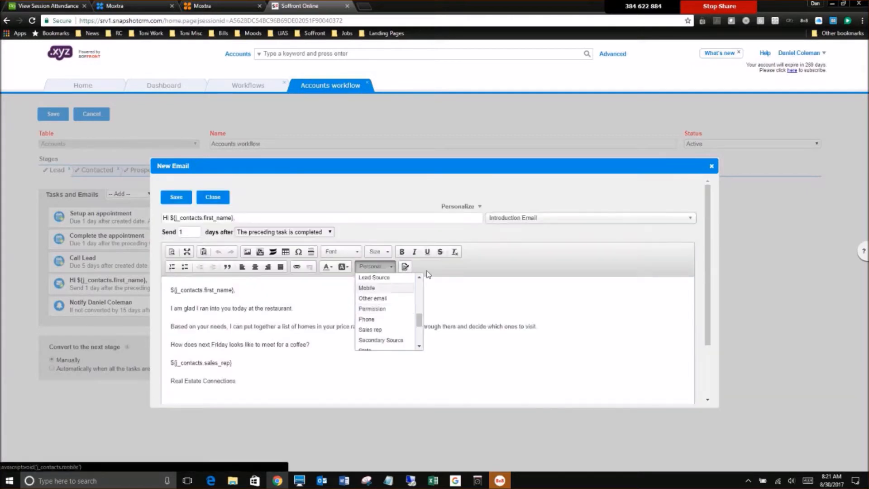
{"action": "left_click", "coordinate": [454, 271]}
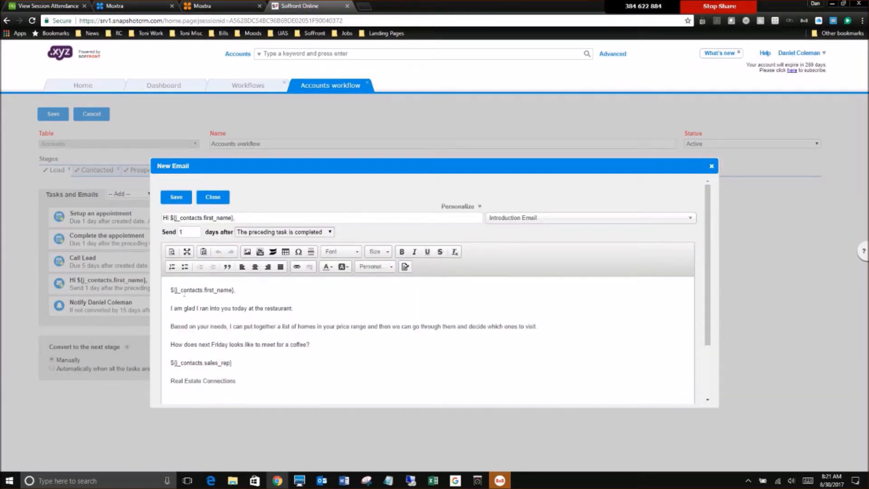
{"action": "left_click_drag", "start_coordinate": [181, 290], "coordinate": [235, 290]}
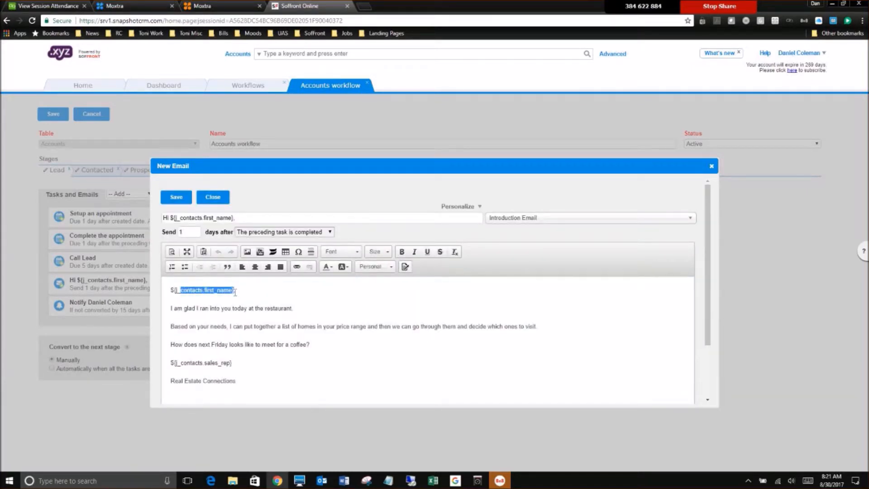
{"action": "left_click", "coordinate": [288, 290]}
Examine the email's body text and the link options for the word "restaurant", without adding a link
{"action": "left_click_drag", "start_coordinate": [176, 309], "coordinate": [321, 349]}
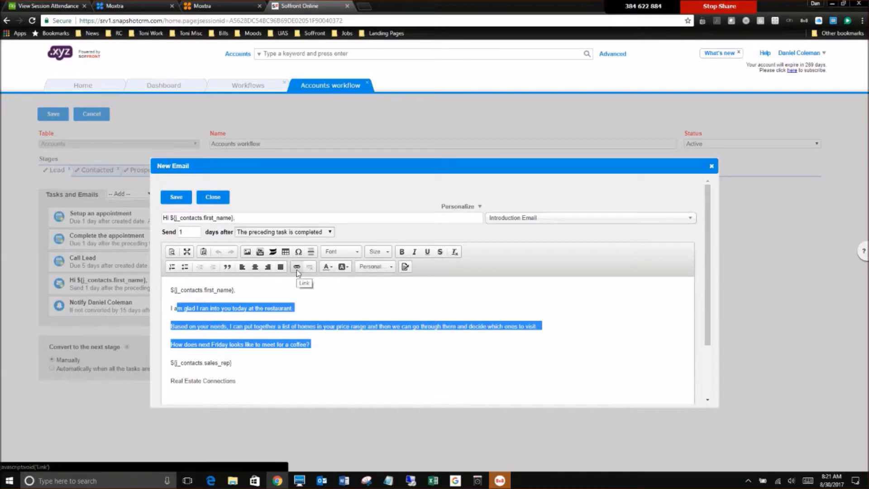
{"action": "left_click", "coordinate": [309, 307]}
{"action": "double_click", "coordinate": [270, 308]}
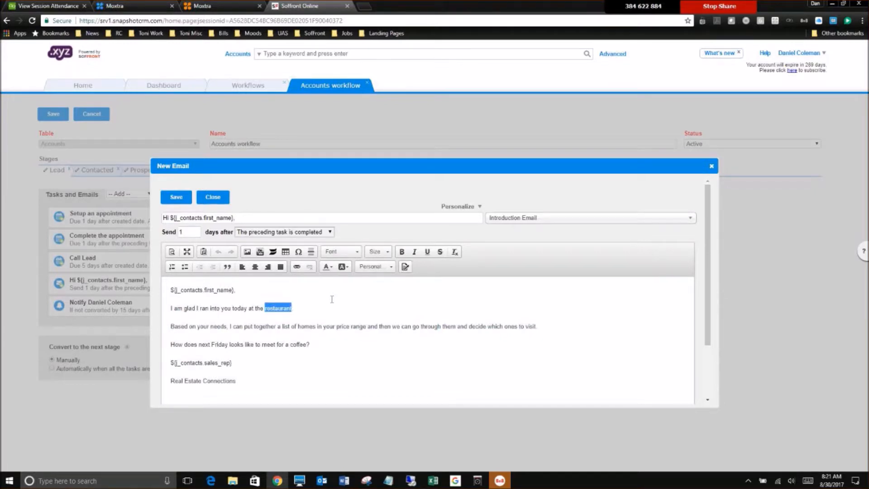
{"action": "left_click", "coordinate": [297, 268]}
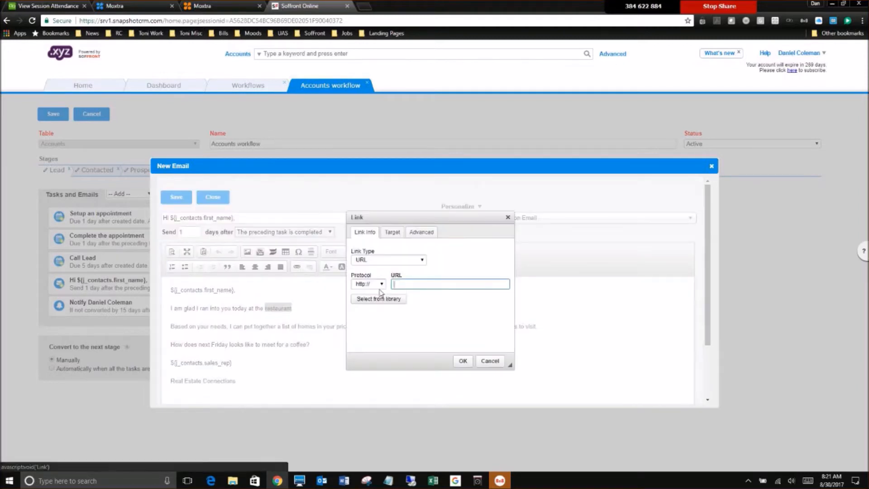
{"action": "left_click", "coordinate": [508, 218]}
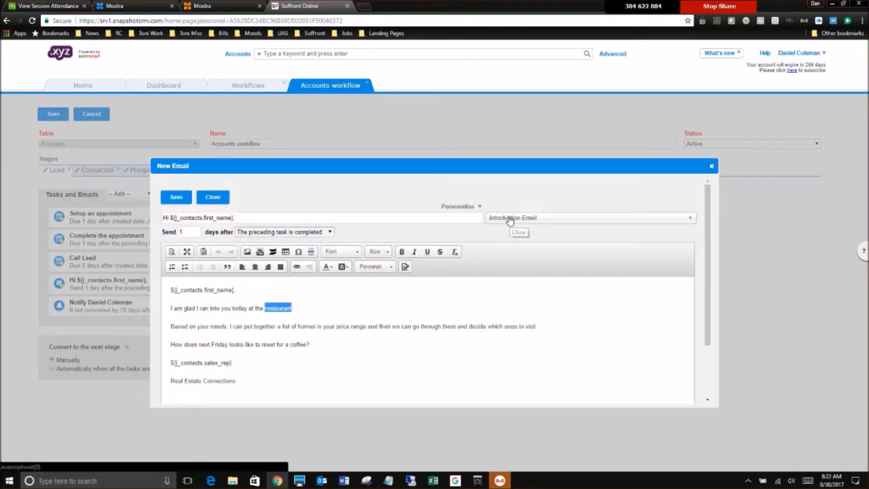
{"action": "left_click", "coordinate": [361, 304]}
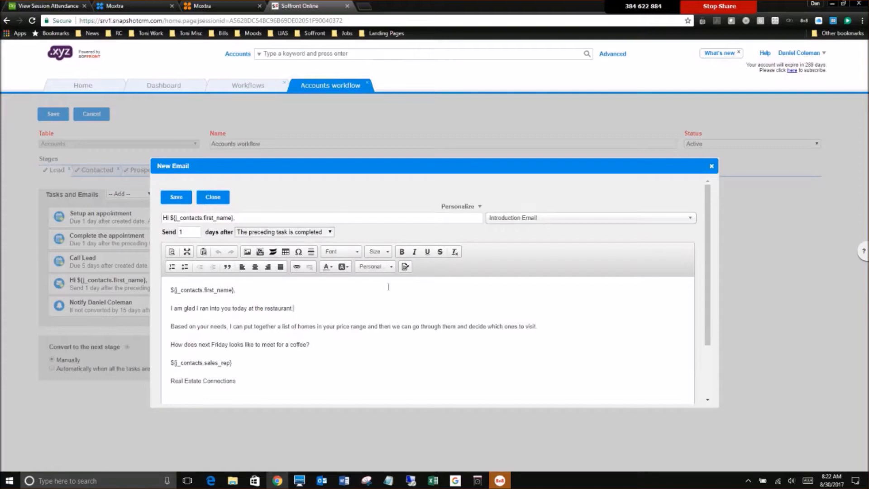
Insert the email signature placeholder after "Real Estate Connections" and close the email without saving
{"action": "left_click", "coordinate": [251, 381]}
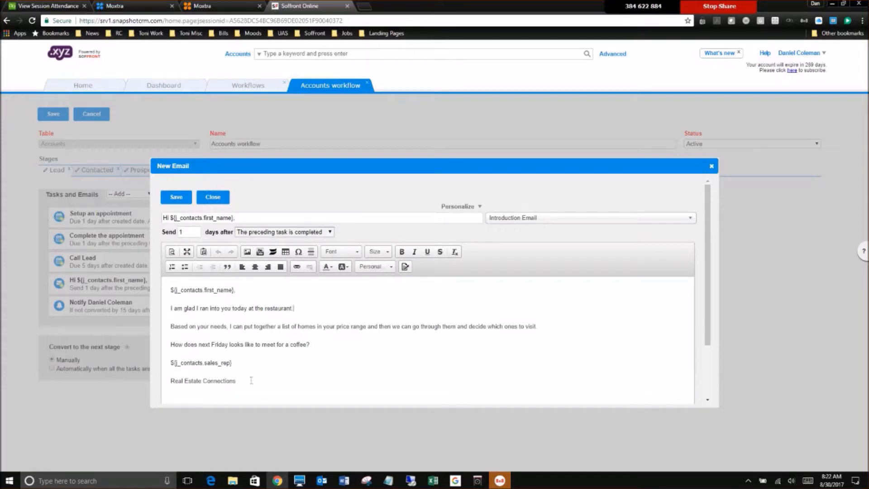
{"action": "left_click", "coordinate": [405, 267]}
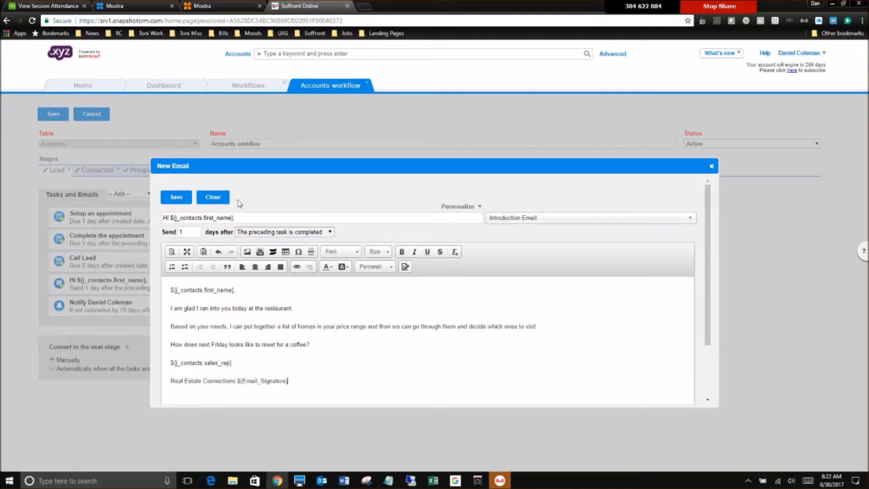
{"action": "left_click", "coordinate": [218, 198]}
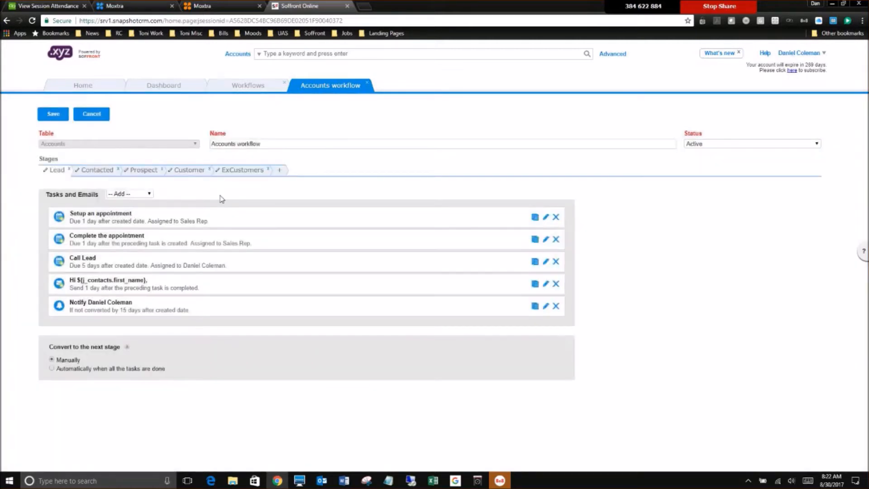
View the email signature in the profile settings, close it unchanged and return to the Accounts workflow
{"action": "left_click", "coordinate": [96, 88]}
{"action": "left_click", "coordinate": [644, 264]}
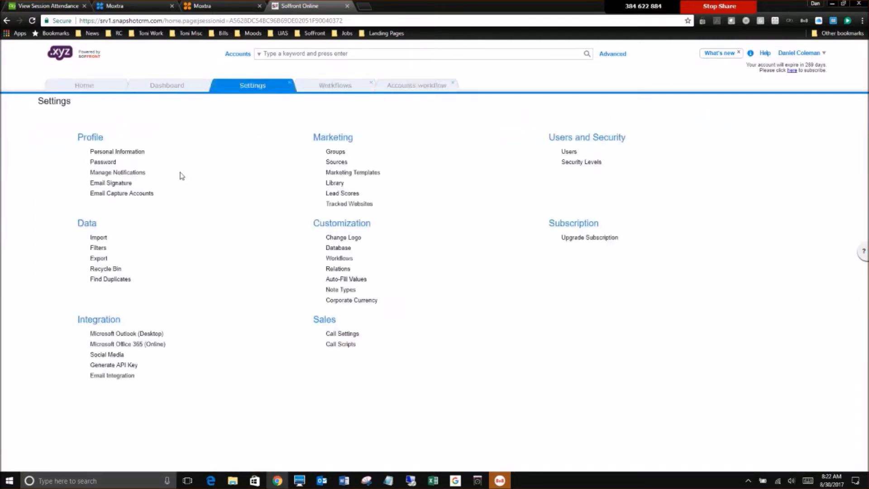
{"action": "left_click", "coordinate": [123, 198]}
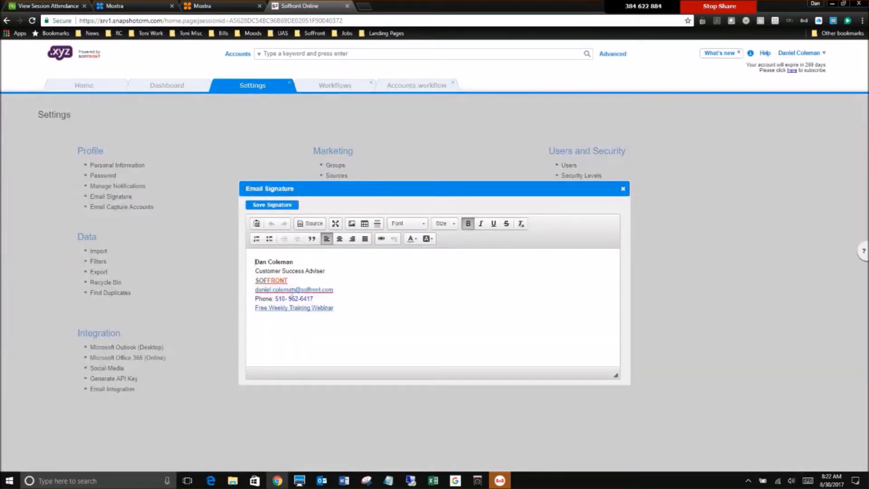
{"action": "left_click", "coordinate": [623, 189]}
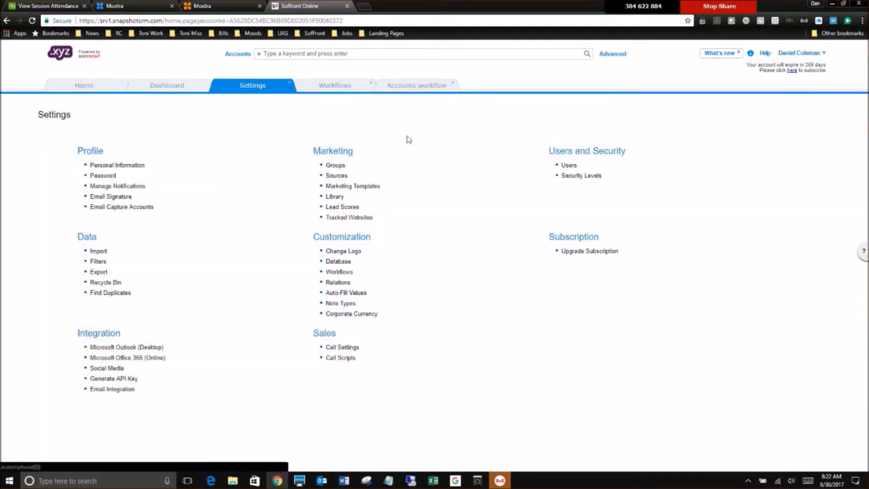
{"action": "left_click", "coordinate": [415, 87]}
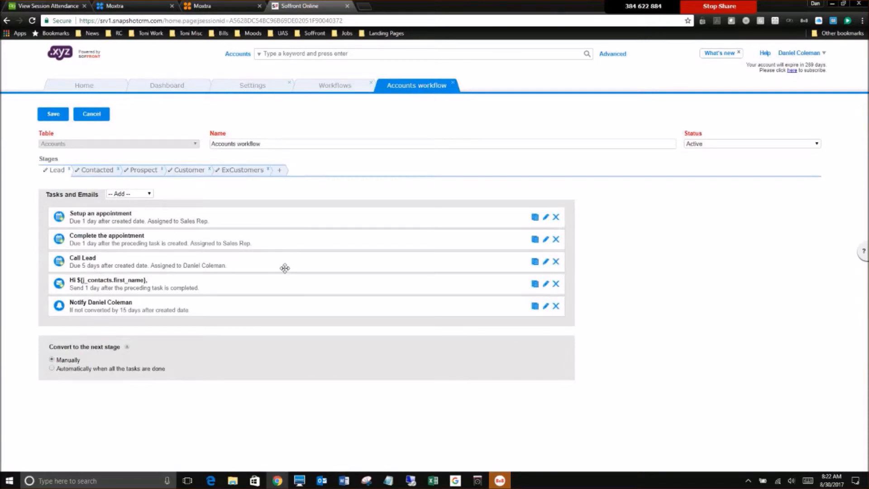
Examine the Lead stage's escalation settings for unconverted records and leave them without updating
{"action": "left_click", "coordinate": [546, 307]}
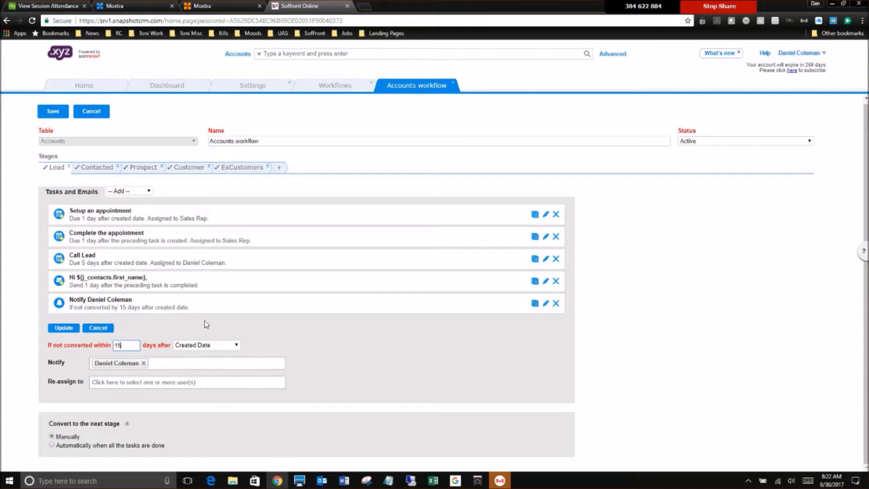
{"action": "double_click", "coordinate": [129, 345]}
{"action": "left_click", "coordinate": [103, 331]}
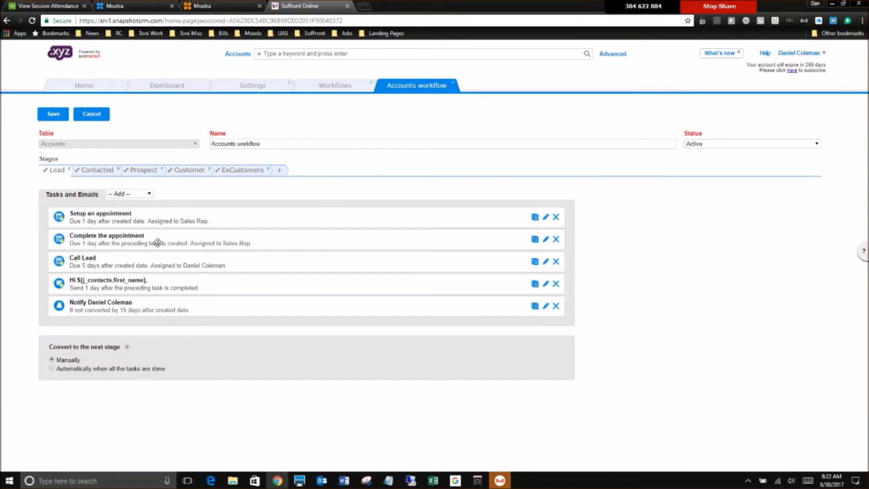
Examine the Contacted stage's new task form and its options for adding tasks, emails or escalations, without adding anything
{"action": "left_click", "coordinate": [101, 171]}
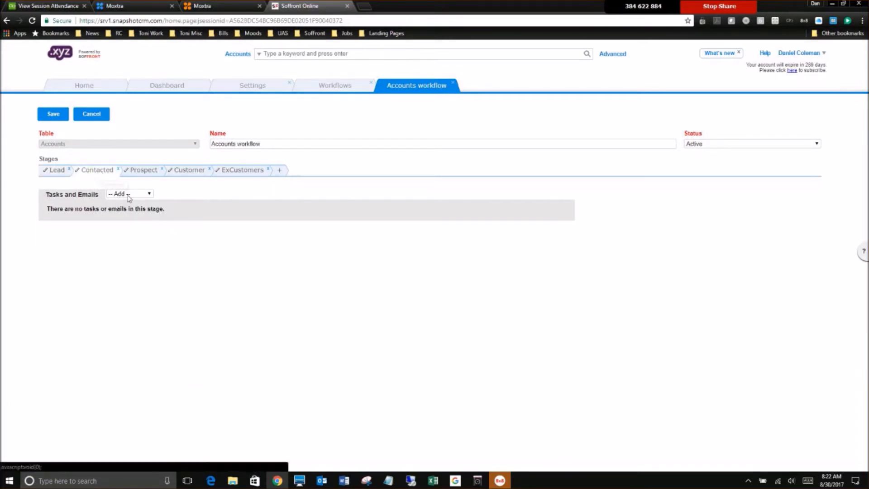
{"action": "left_click", "coordinate": [150, 195]}
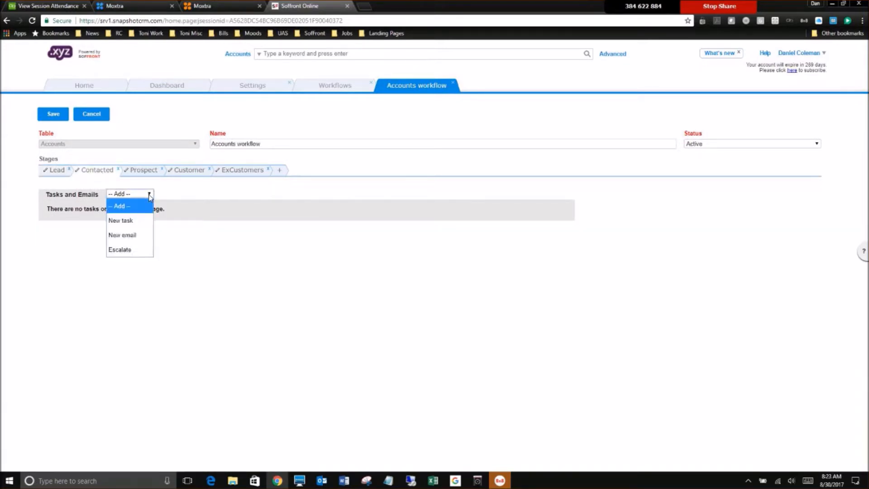
{"action": "left_click", "coordinate": [140, 223]}
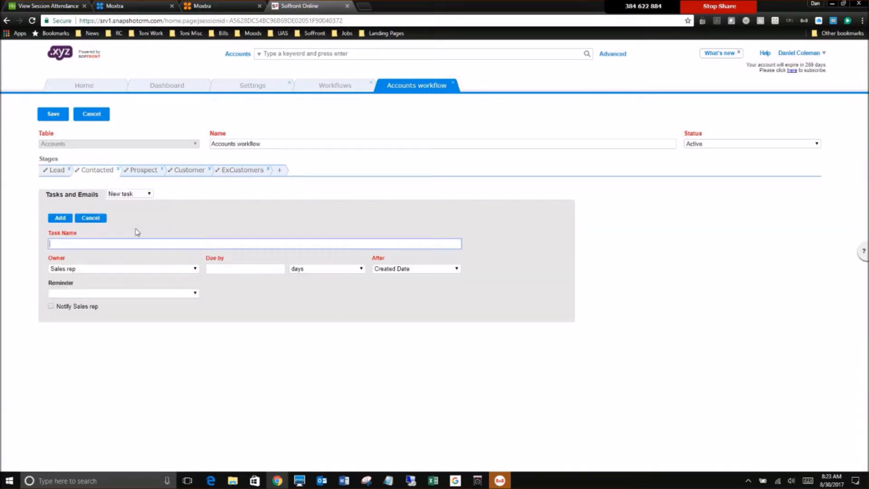
{"action": "left_click", "coordinate": [148, 194]}
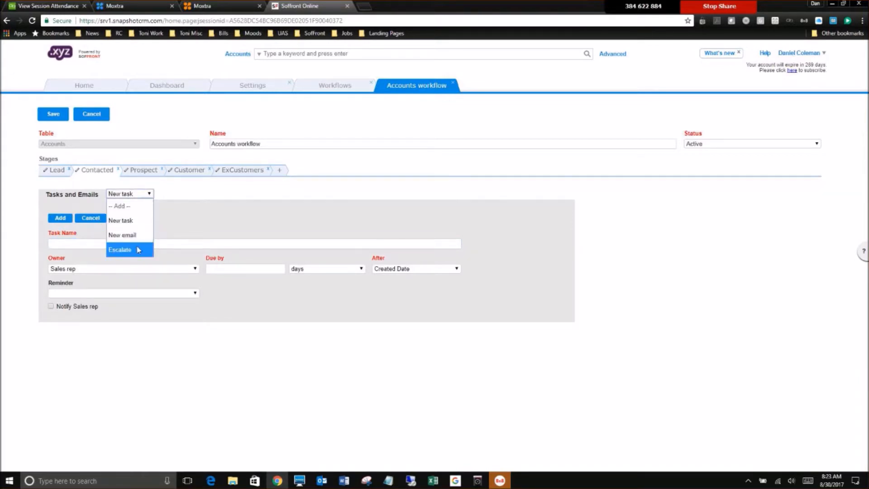
{"action": "left_click", "coordinate": [184, 203]}
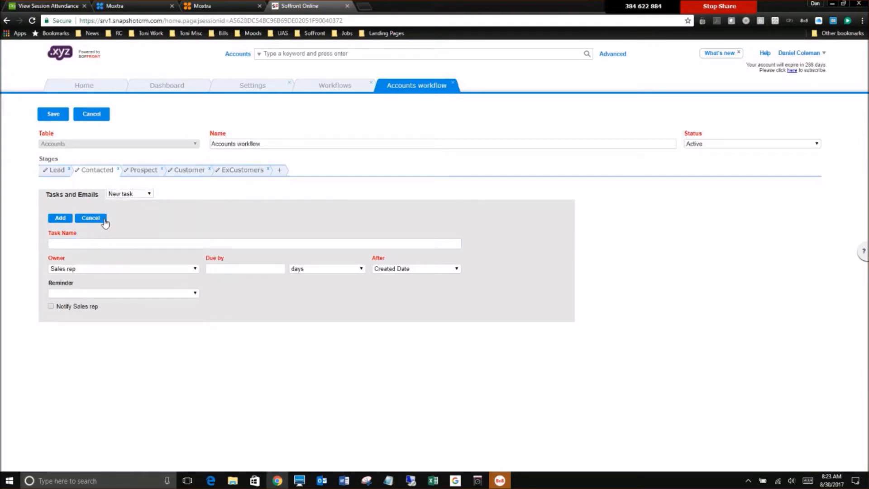
{"action": "left_click", "coordinate": [102, 219]}
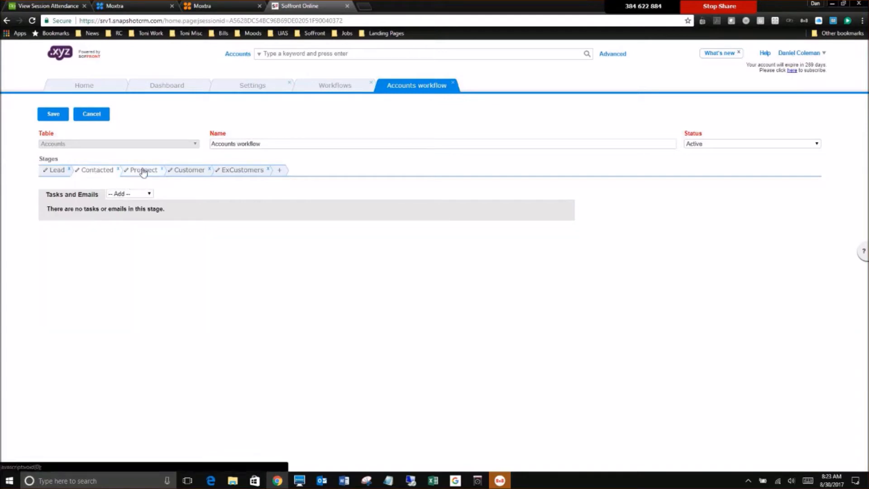
View the Customer and ExCustomers stages of the Accounts workflow and close the workflow without saving
{"action": "left_click", "coordinate": [186, 171]}
{"action": "left_click", "coordinate": [238, 171]}
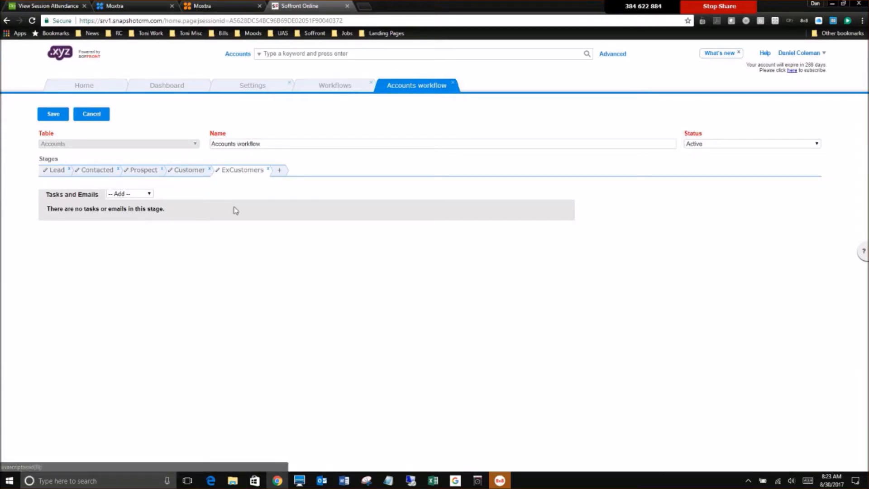
{"action": "left_click", "coordinate": [102, 119]}
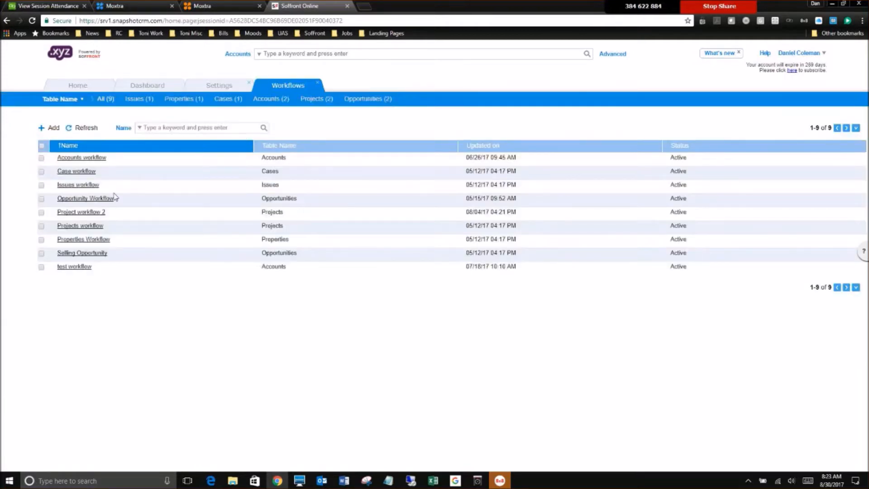
View the stages and tasks of Projects workflow and Project workflow 2, closing each one without saving
{"action": "left_click", "coordinate": [89, 228]}
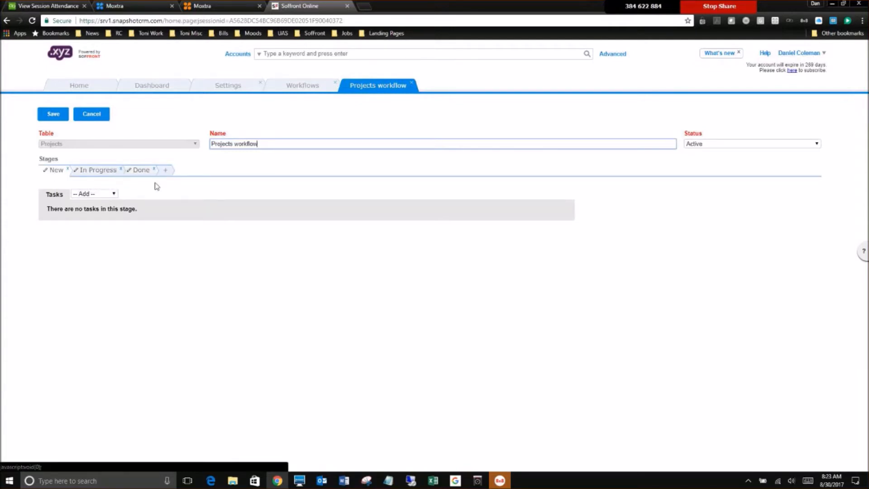
{"action": "left_click", "coordinate": [412, 83]}
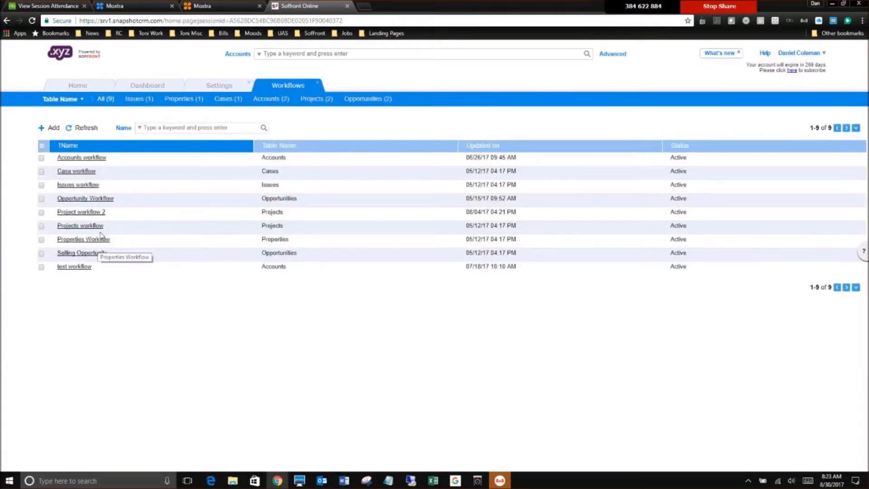
{"action": "left_click", "coordinate": [96, 213]}
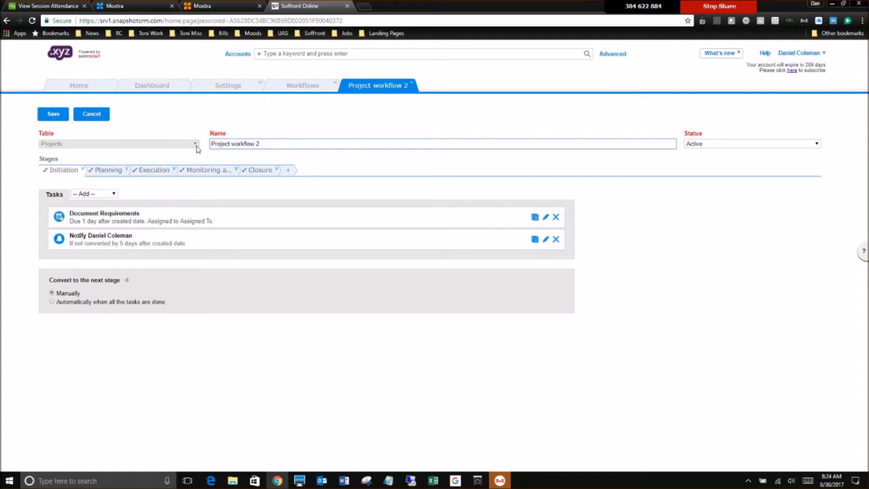
{"action": "left_click_drag", "start_coordinate": [260, 144], "coordinate": [194, 144]}
{"action": "left_click", "coordinate": [100, 117]}
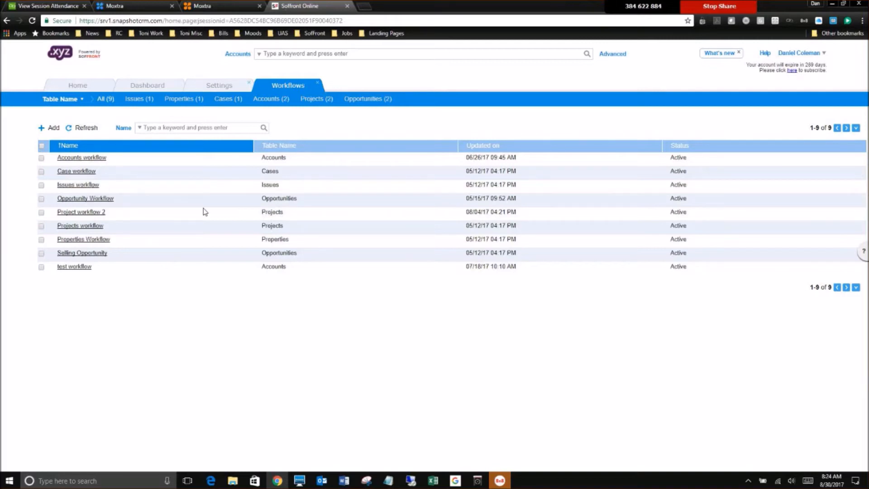
Close the workflow list and settings and open the sales Accounts list from the home page
{"action": "left_click", "coordinate": [317, 85]}
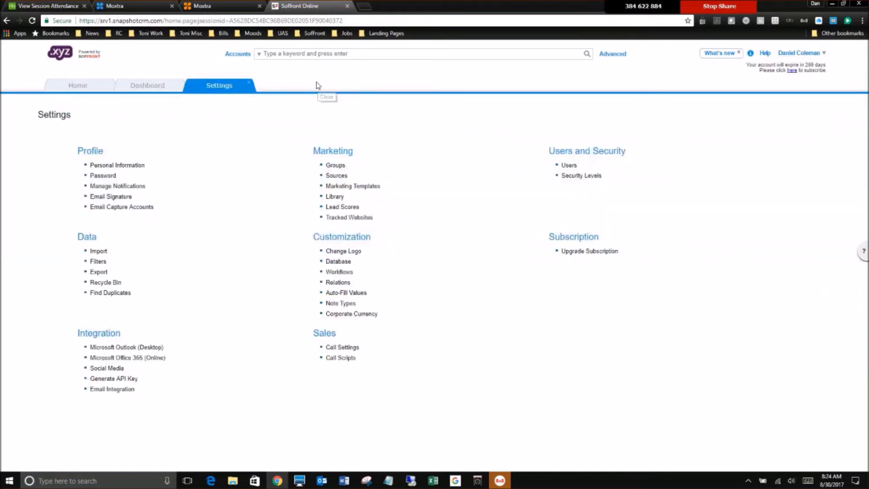
{"action": "left_click", "coordinate": [249, 83]}
{"action": "left_click", "coordinate": [97, 90]}
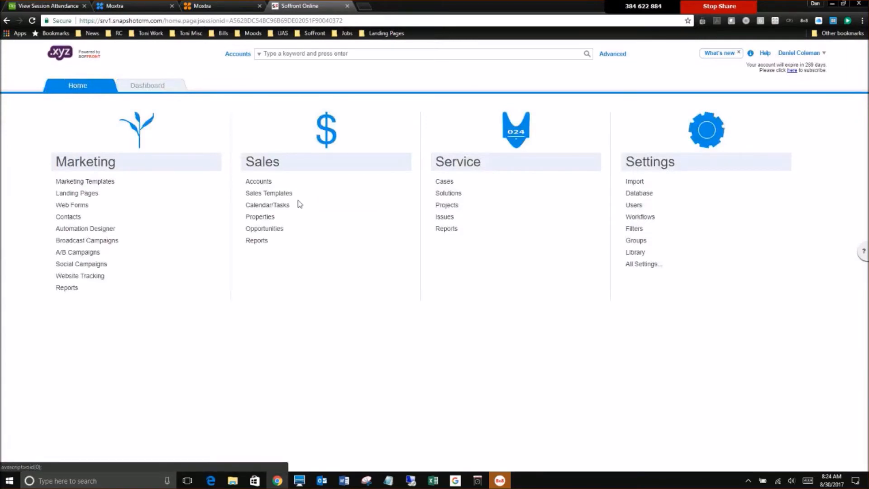
{"action": "left_click", "coordinate": [262, 183]}
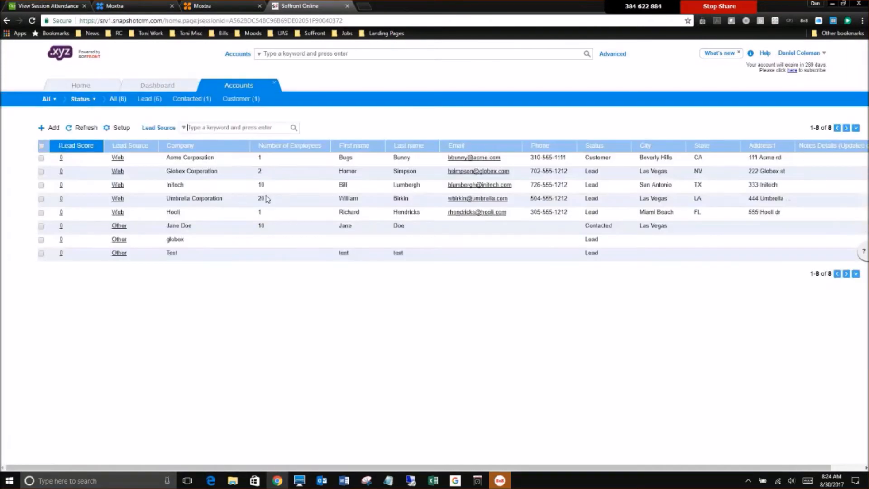
Open the Acme Corporation account and review the options for converting it to ExCustomers, without converting it
{"action": "left_click", "coordinate": [119, 158]}
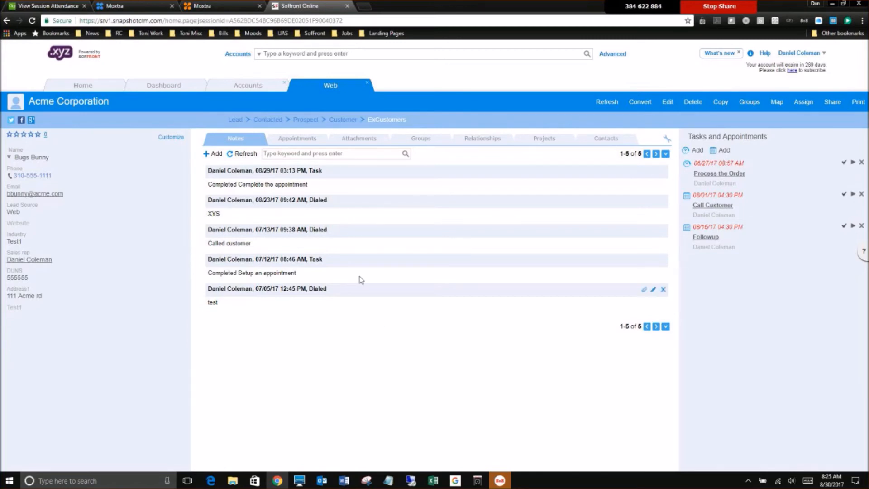
{"action": "left_click", "coordinate": [389, 123]}
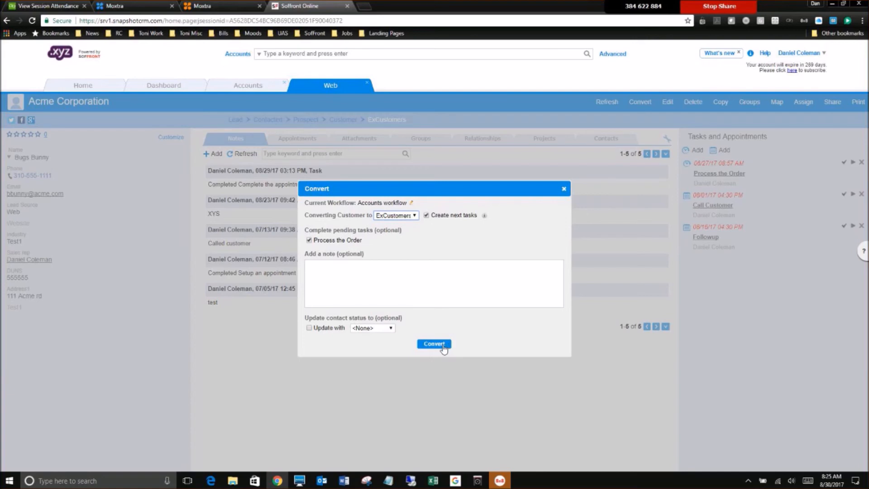
{"action": "left_click", "coordinate": [564, 190]}
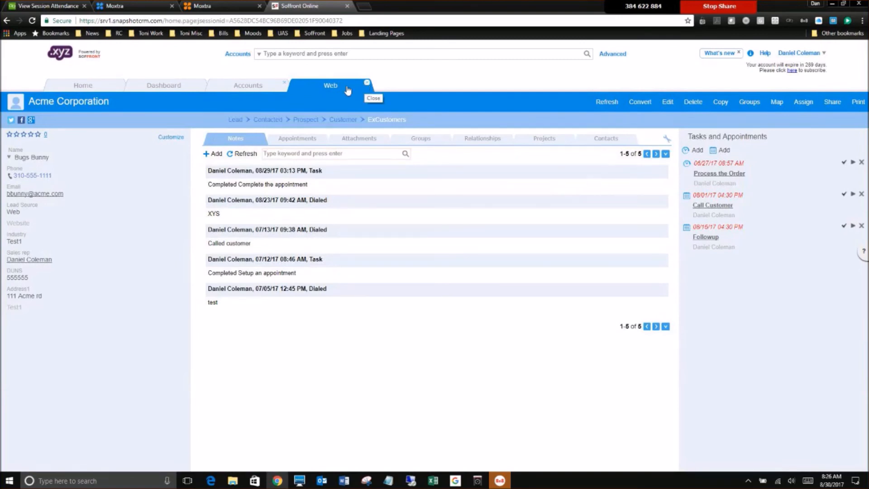
Select Globex Corporation in the Accounts list and review the stages it can be converted to, without converting it
{"action": "left_click", "coordinate": [243, 86]}
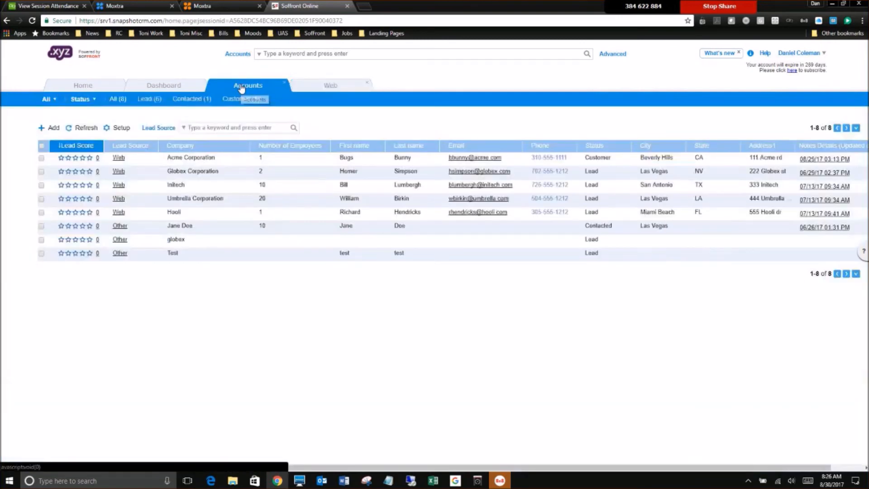
{"action": "left_click", "coordinate": [41, 172]}
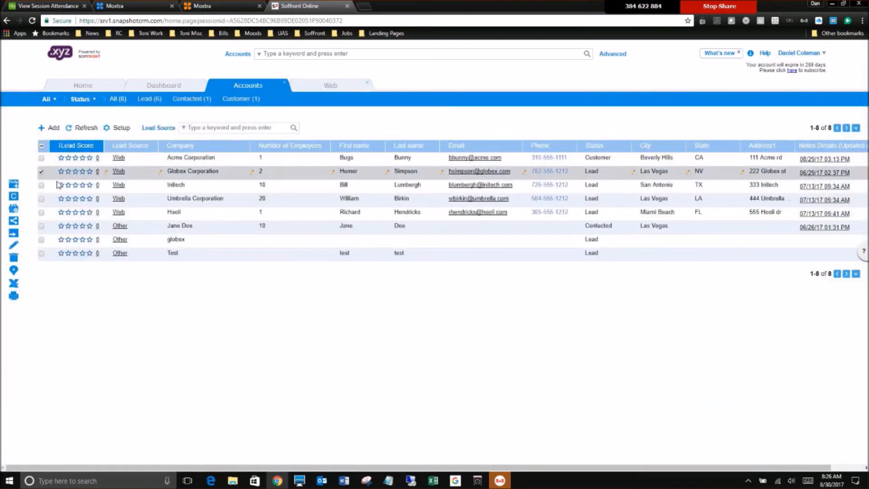
{"action": "left_click", "coordinate": [13, 197]}
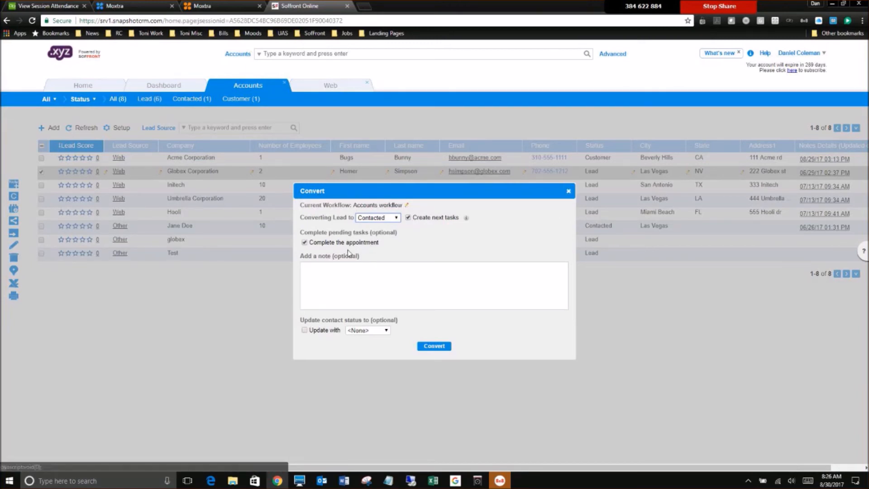
{"action": "left_click", "coordinate": [396, 219]}
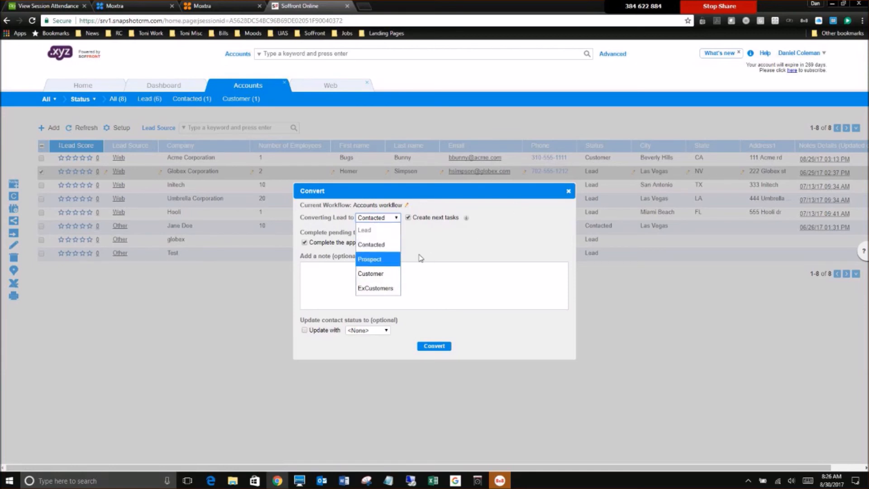
{"action": "left_click", "coordinate": [513, 207]}
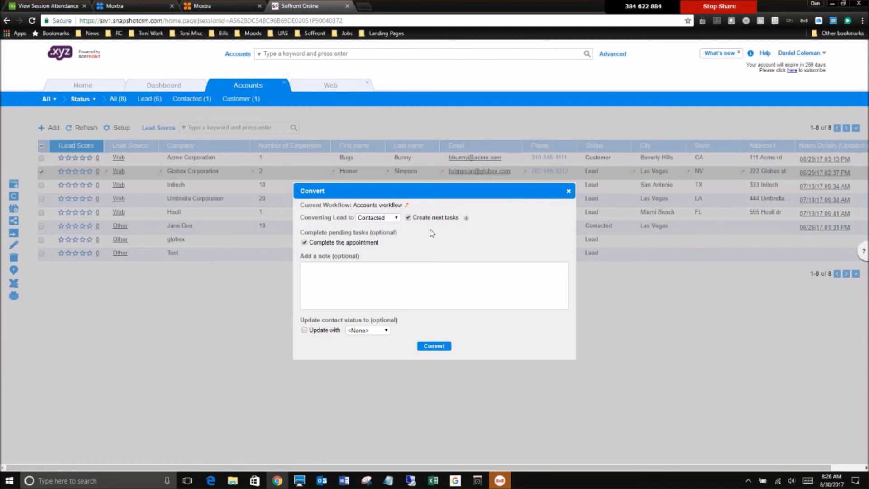
{"action": "left_click", "coordinate": [569, 191]}
Open the bulk conversion for Globex Corporation, Initech and Umbrella Corporation, close it without converting and deselect all three accounts
{"action": "left_click", "coordinate": [41, 185]}
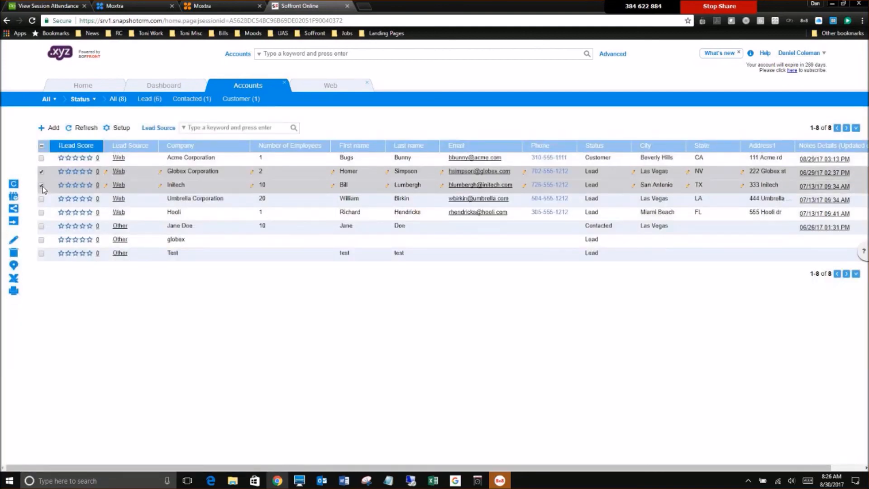
{"action": "left_click", "coordinate": [41, 200]}
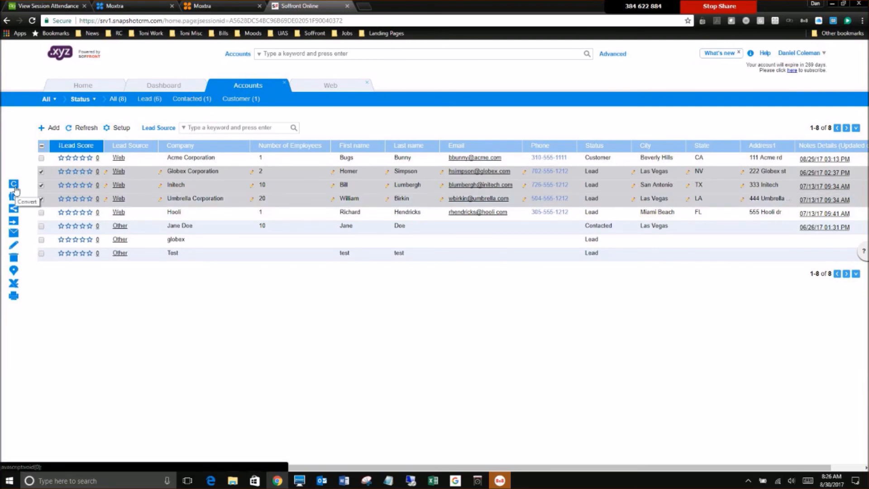
{"action": "left_click", "coordinate": [14, 186]}
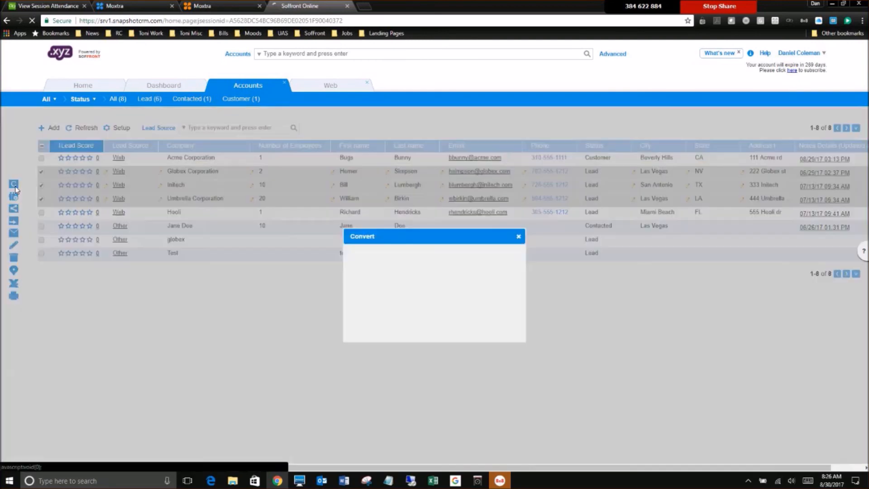
{"action": "left_click", "coordinate": [519, 238]}
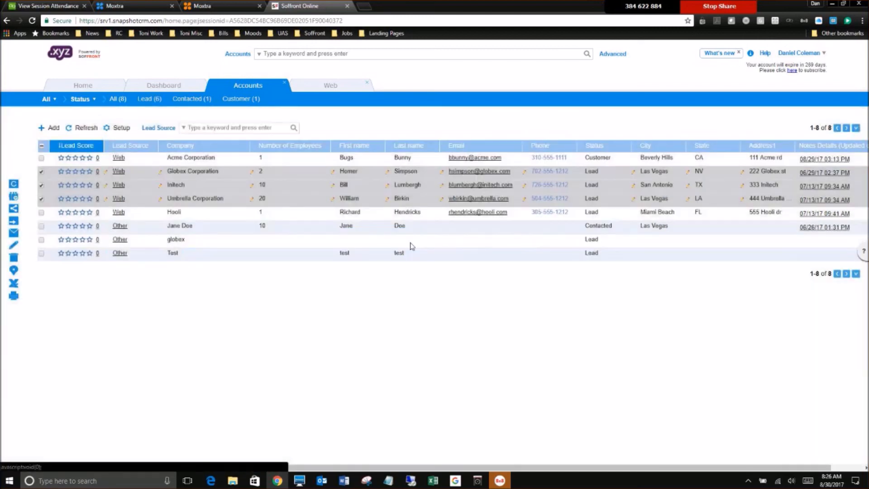
{"action": "left_click", "coordinate": [41, 171]}
{"action": "left_click", "coordinate": [41, 185]}
{"action": "left_click", "coordinate": [41, 198]}
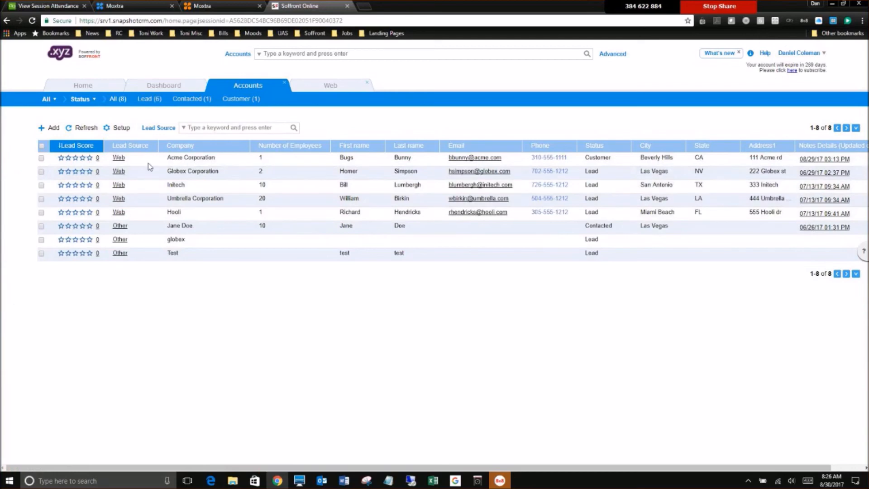
Reopen the Acme Corporation account record from the Accounts list
{"action": "left_click", "coordinate": [120, 158]}
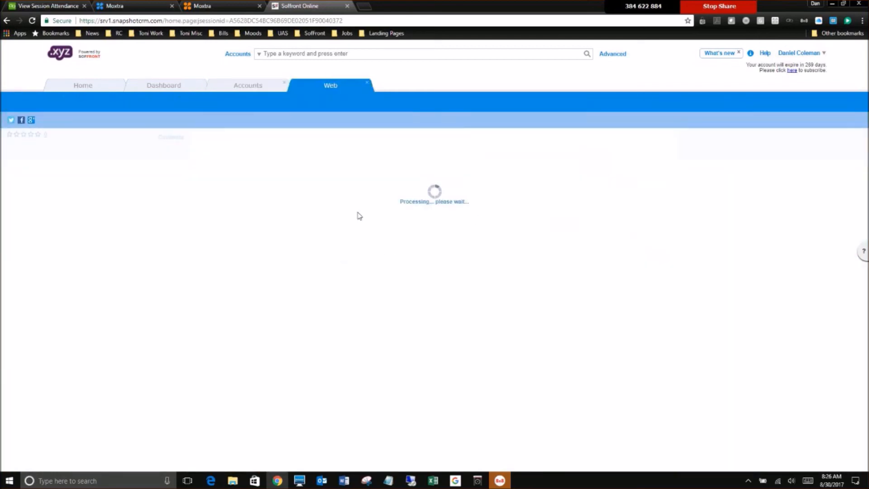